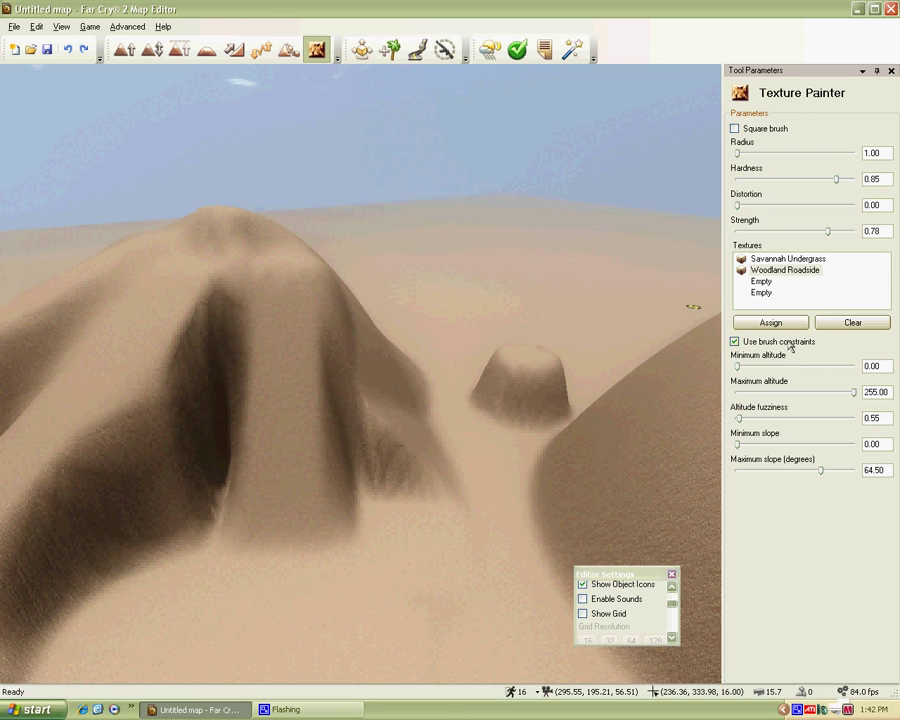
# - Set the texture brush strength to 1.00 and toggle the brush constraints off and back on
pyautogui.moveTo(468, 373)
pyautogui.mouseDown(button='right')
pyautogui.moveTo(301, 374)
pyautogui.moveTo(205, 389)
pyautogui.moveTo(581, 451)
pyautogui.moveTo(585, 426)
pyautogui.moveTo(231, 325)
pyautogui.moveTo(531, 373)
pyautogui.mouseUp(button='right')
pyautogui.press('w')
pyautogui.click(735, 341)
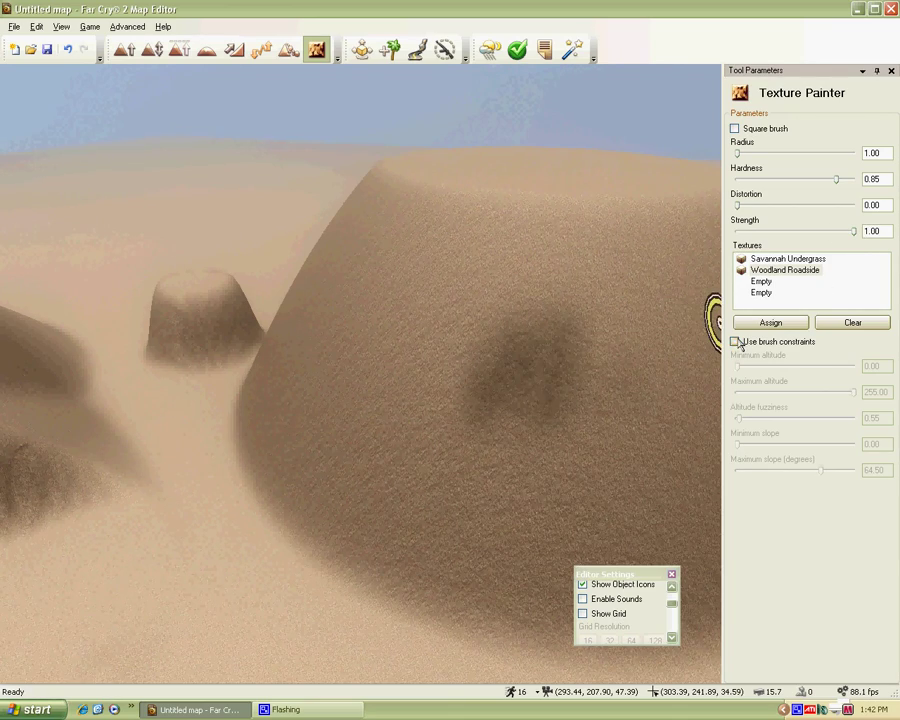
pyautogui.press('d')
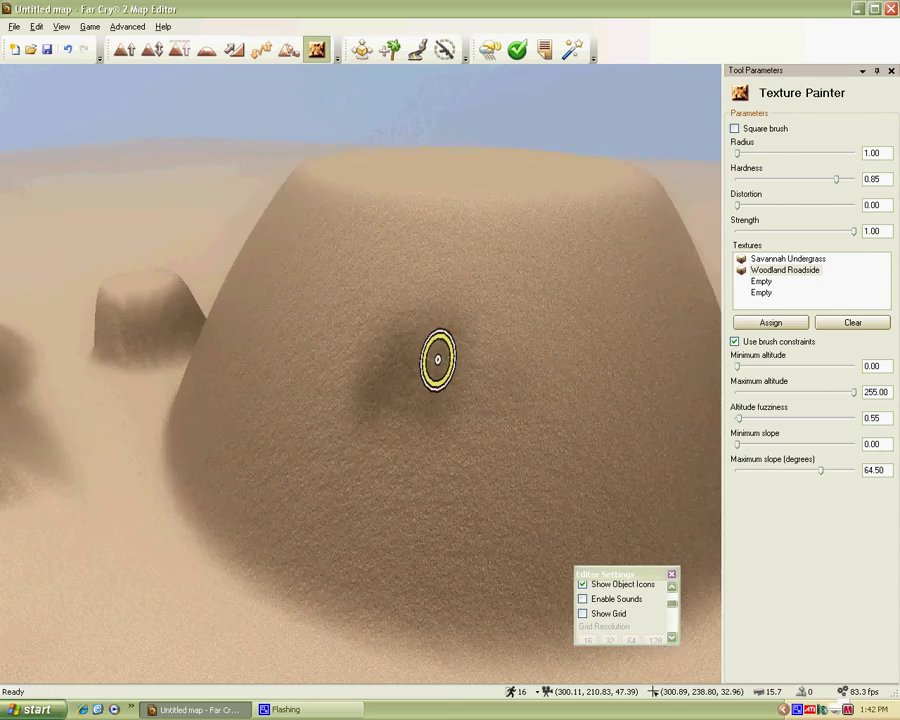
# - Limit the brush's maximum altitude to 26.53 and set its radius to 22
pyautogui.press('a')
pyautogui.moveTo(556, 364)
pyautogui.mouseDown(button='right')
pyautogui.moveTo(250, 342)
pyautogui.moveTo(558, 370)
pyautogui.mouseUp(button='right')
pyautogui.press('d')
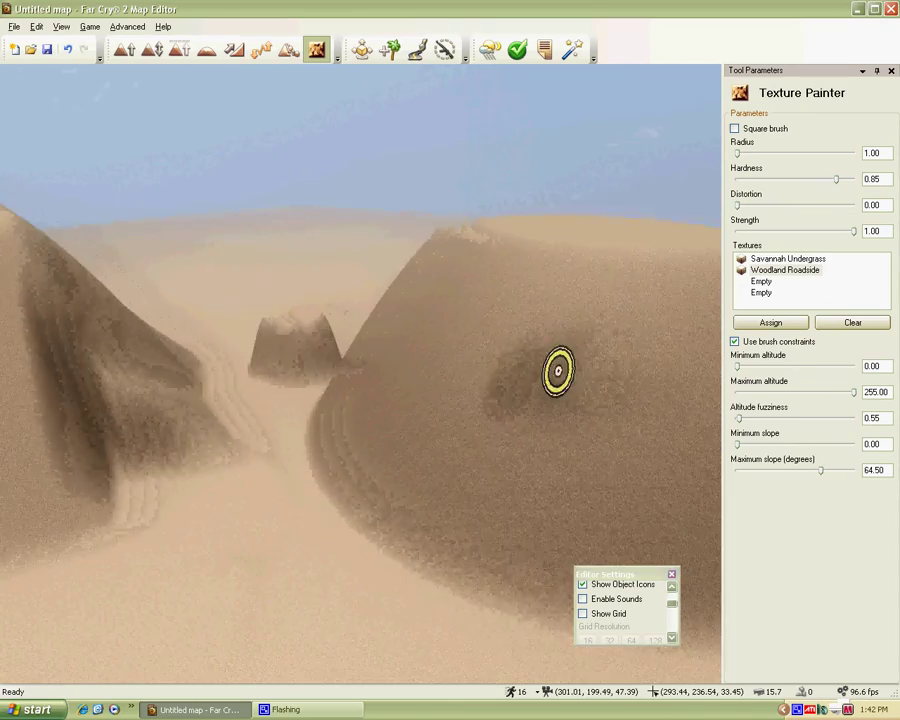
pyautogui.press('w')
pyautogui.press('s')
pyautogui.press('d')
pyautogui.moveTo(392, 378); pyautogui.dragTo(310, 370, button='right')
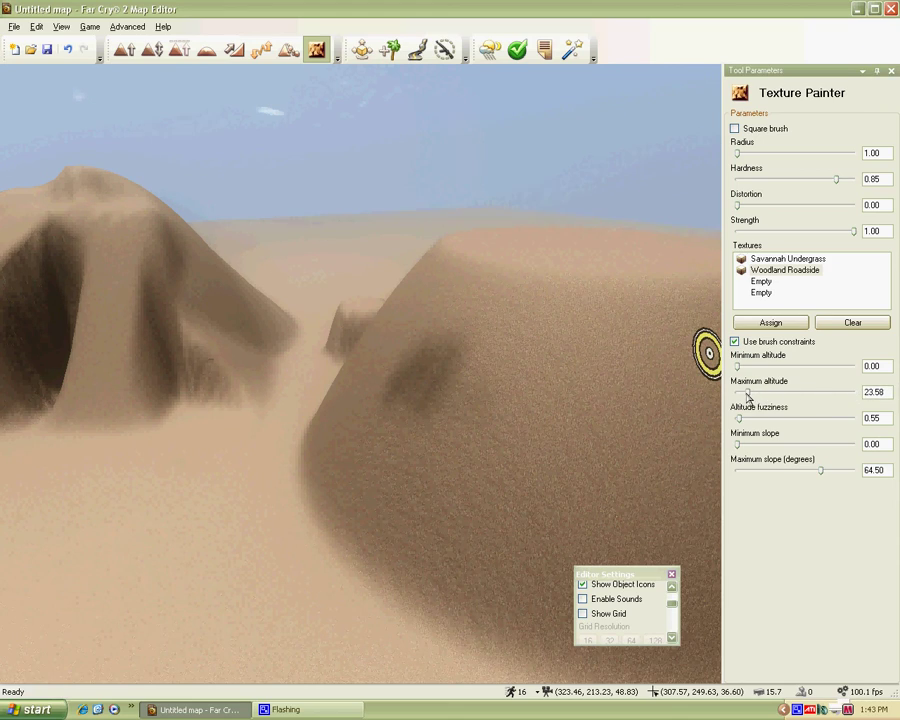
pyautogui.press('w')
pyautogui.moveTo(422, 432); pyautogui.dragTo(380, 438, button='right')
pyautogui.press('s')
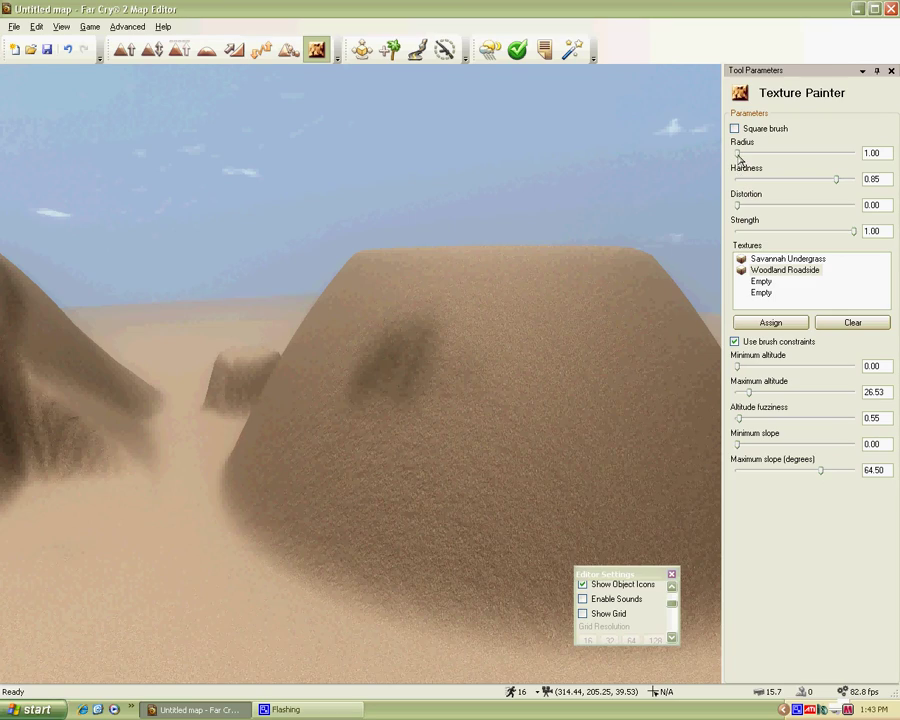
pyautogui.press('s')
pyautogui.moveTo(467, 364); pyautogui.dragTo(420, 385, button='right')
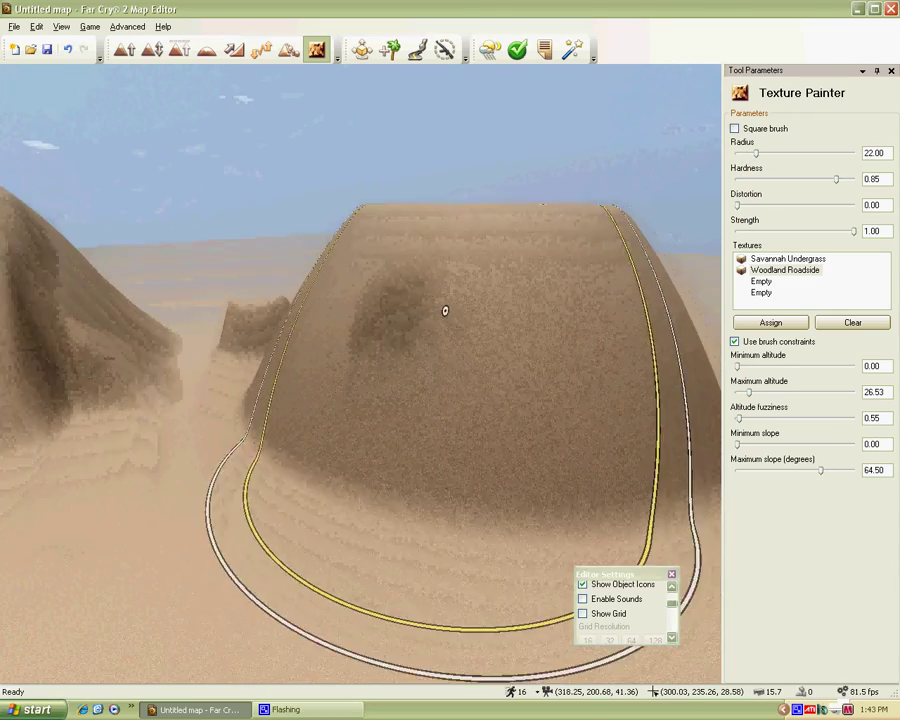
# - Paint Woodland Roadside over the lower side and base of the large flat-topped hill
pyautogui.press('d')
pyautogui.moveTo(362, 378); pyautogui.dragTo(362, 378)
pyautogui.press('d')
pyautogui.press('d')
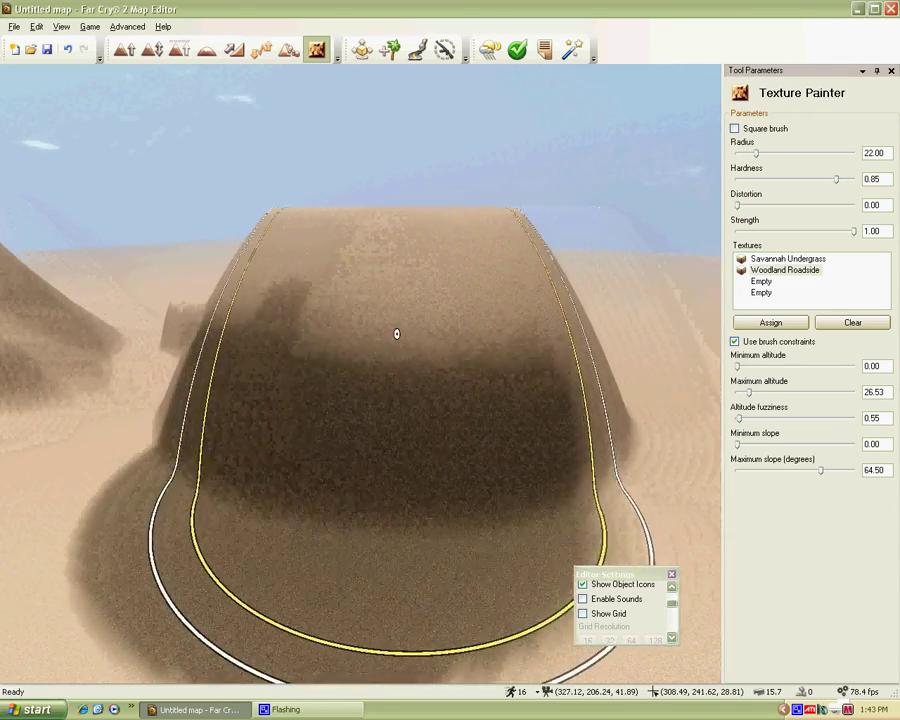
pyautogui.press('a')
pyautogui.moveTo(334, 260)
pyautogui.mouseDown()
pyautogui.moveTo(339, 239)
pyautogui.moveTo(231, 287)
pyautogui.moveTo(205, 408)
pyautogui.moveTo(430, 259)
pyautogui.moveTo(402, 261)
pyautogui.moveTo(422, 330)
pyautogui.moveTo(510, 305)
pyautogui.moveTo(511, 264)
pyautogui.moveTo(452, 249)
pyautogui.moveTo(370, 251)
pyautogui.mouseUp()
pyautogui.press('a')
pyautogui.press('d')
pyautogui.hotkey('ctrl', 'z')
pyautogui.press('w')
pyautogui.press('d')
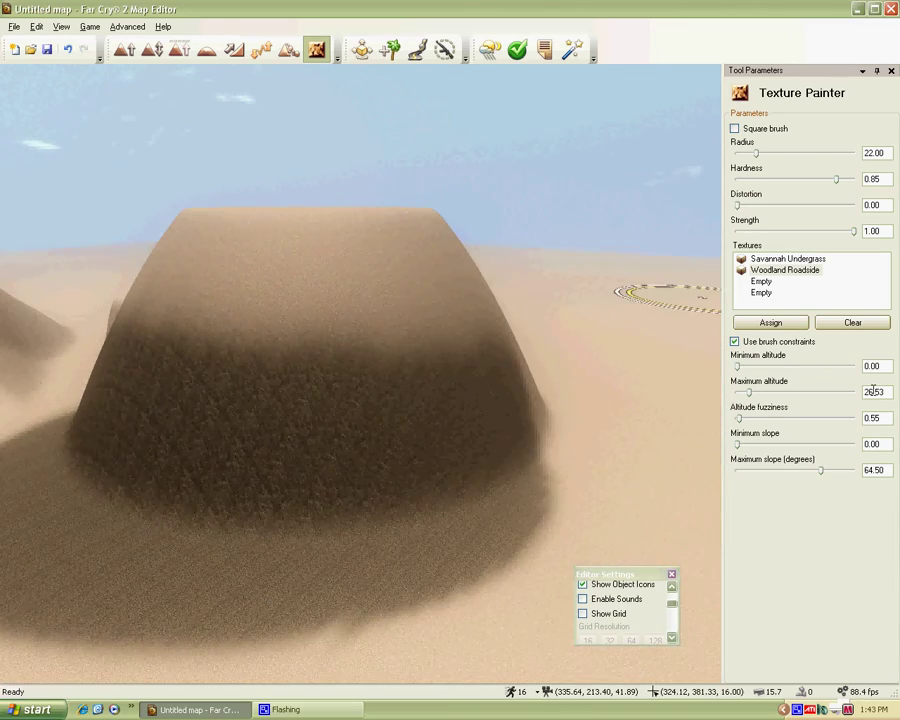
# - Extend the dark band around the flat-topped hill, and undo the Woodland Roadside strokes
pyautogui.moveTo(521, 427); pyautogui.dragTo(705, 418, button='right')
pyautogui.press('d')
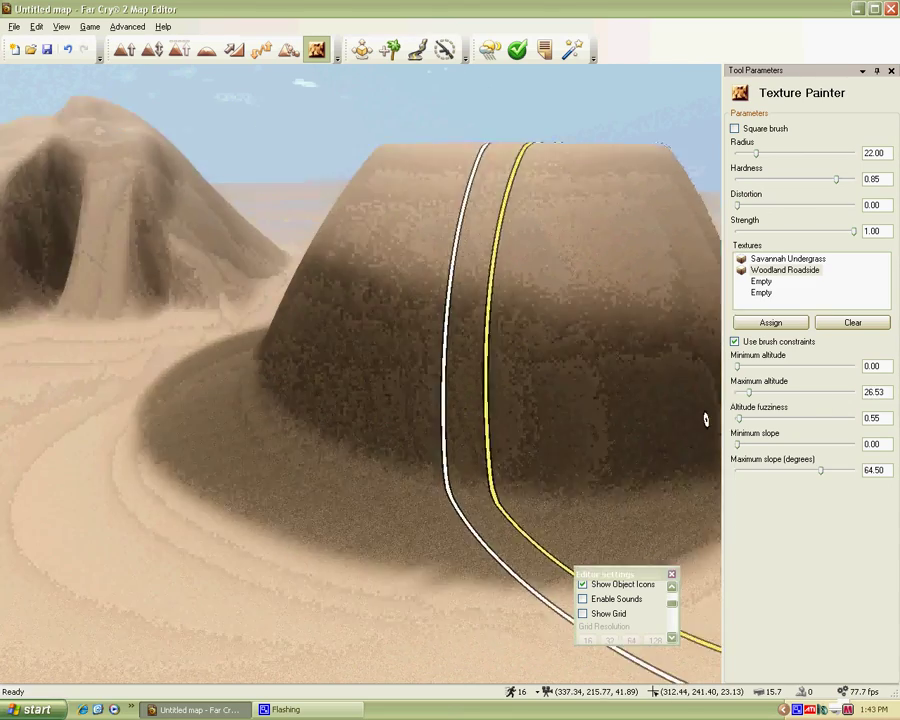
pyautogui.press('s')
pyautogui.moveTo(540, 404)
pyautogui.mouseDown()
pyautogui.moveTo(444, 422)
pyautogui.moveTo(526, 283)
pyautogui.moveTo(138, 362)
pyautogui.moveTo(149, 281)
pyautogui.moveTo(129, 181)
pyautogui.moveTo(150, 340)
pyautogui.moveTo(205, 359)
pyautogui.mouseUp()
pyautogui.hotkey('ctrl', 'z')
pyautogui.hotkey('ctrl', 'z')
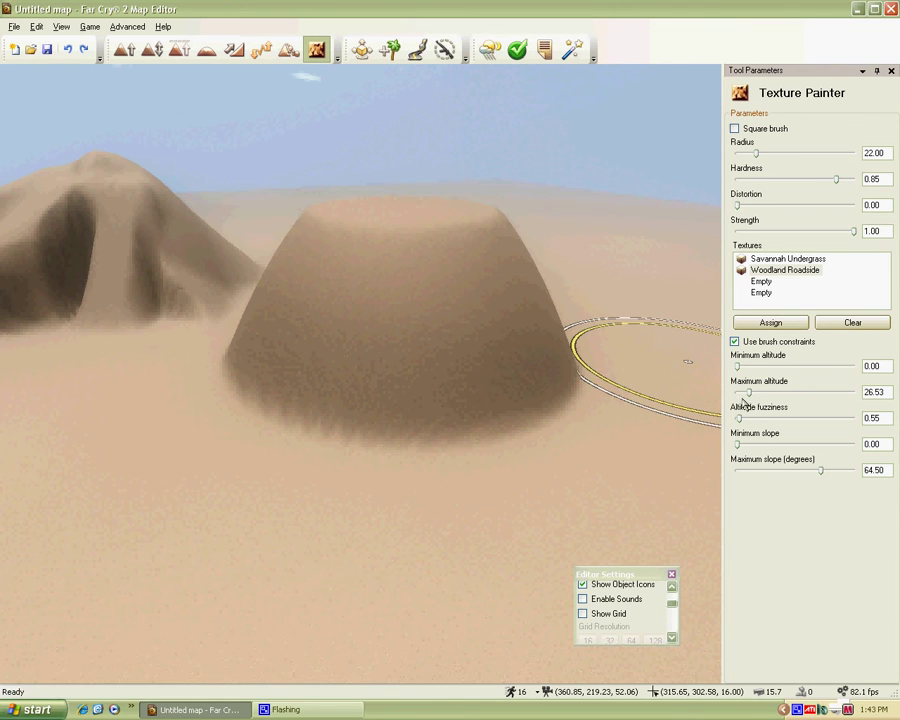
# - Restrict the brush to a minimum altitude of 20.63 and a maximum altitude of 30.95
pyautogui.moveTo(753, 397); pyautogui.dragTo(771, 398)
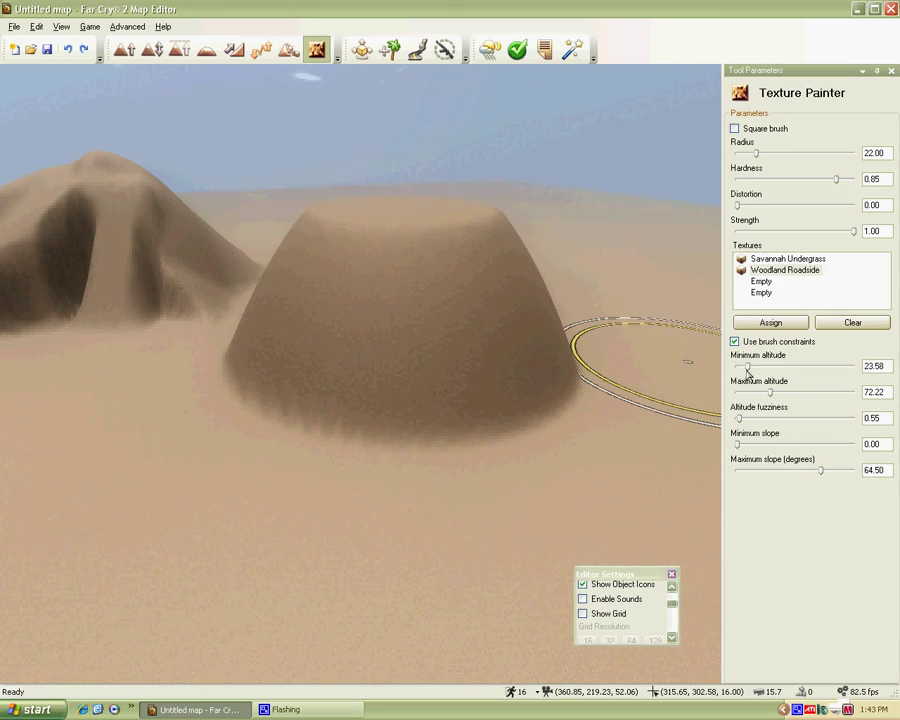
pyautogui.press('w')
pyautogui.moveTo(585, 444)
pyautogui.mouseDown(button='right')
pyautogui.moveTo(510, 410)
pyautogui.moveTo(570, 415)
pyautogui.moveTo(590, 445)
pyautogui.moveTo(535, 440)
pyautogui.moveTo(590, 430)
pyautogui.mouseUp(button='right')
pyautogui.press('s')
pyautogui.press('d')
pyautogui.press('a')
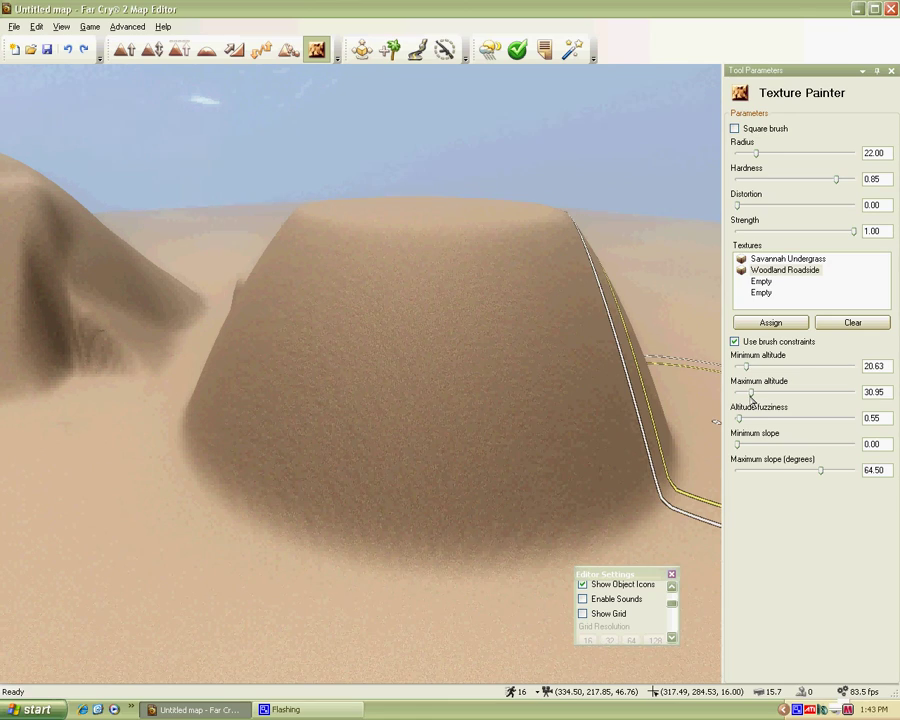
# - Try painting a Woodland Roadside band on the hill with altitude limits of 23.58 and 29.47, and undo it
pyautogui.moveTo(418, 357)
pyautogui.mouseDown()
pyautogui.moveTo(352, 334)
pyautogui.moveTo(314, 285)
pyautogui.moveTo(237, 285)
pyautogui.moveTo(187, 224)
pyautogui.mouseUp()
pyautogui.press('d')
pyautogui.press('d')
pyautogui.press('w')
pyautogui.moveTo(187, 224); pyautogui.dragTo(515, 290, button='right')
pyautogui.press('s')
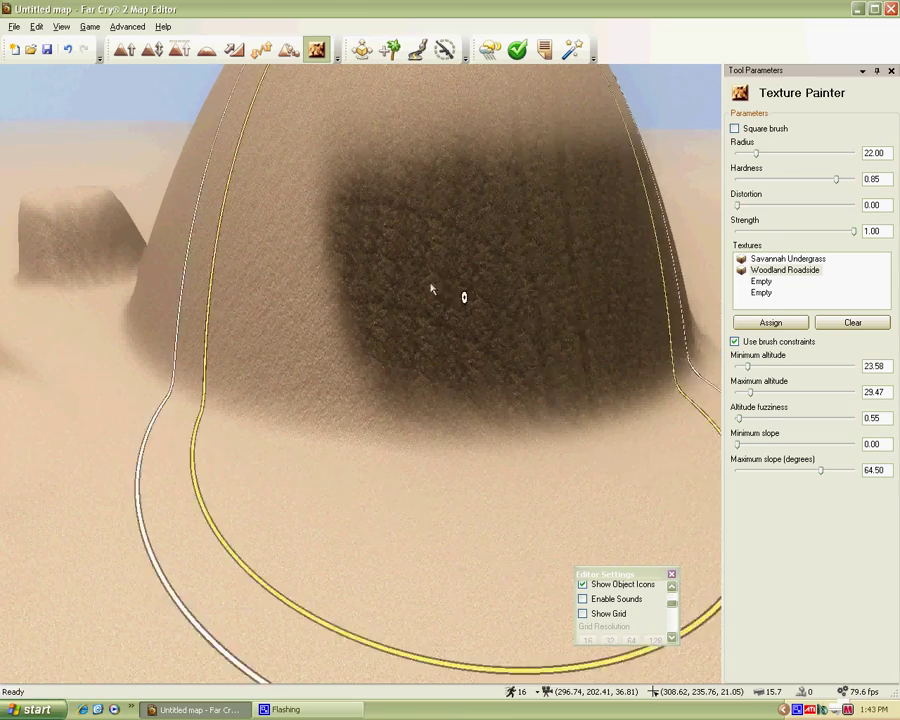
pyautogui.press('s')
pyautogui.hotkey('ctrl', 'z')
# - Paint Woodland Roadside across the flat-topped hill from other sides within the 23.58 to 29.47 altitude range
pyautogui.moveTo(316, 261)
pyautogui.mouseDown()
pyautogui.moveTo(363, 379)
pyautogui.moveTo(418, 115)
pyautogui.moveTo(466, 108)
pyautogui.mouseUp()
pyautogui.press('d')
pyautogui.moveTo(466, 108)
pyautogui.mouseDown(button='right')
pyautogui.moveTo(335, 115)
pyautogui.moveTo(375, 118)
pyautogui.moveTo(404, 135)
pyautogui.moveTo(402, 153)
pyautogui.mouseUp(button='right')
pyautogui.press('w')
pyautogui.press('s')
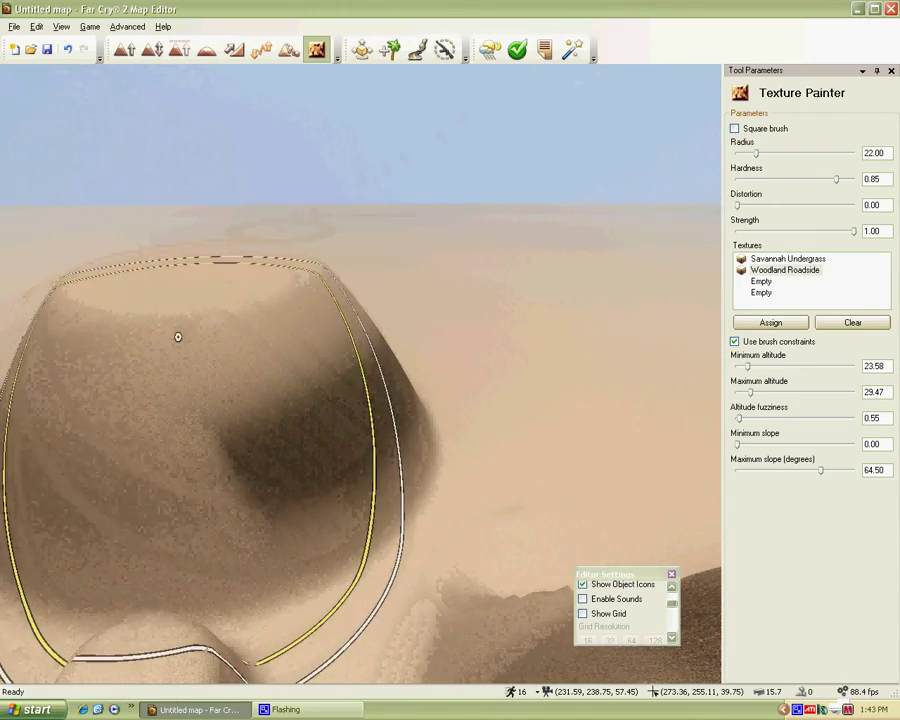
pyautogui.click(177, 336)
# - Reset the brush's altitude limits to 0 and 255 with the flat-topped hill cleared of paint
pyautogui.press('w')
pyautogui.moveTo(177, 336)
pyautogui.mouseDown(button='right')
pyautogui.moveTo(275, 293)
pyautogui.moveTo(402, 311)
pyautogui.moveTo(633, 269)
pyautogui.moveTo(193, 354)
pyautogui.moveTo(325, 342)
pyautogui.mouseUp(button='right')
pyautogui.press('s')
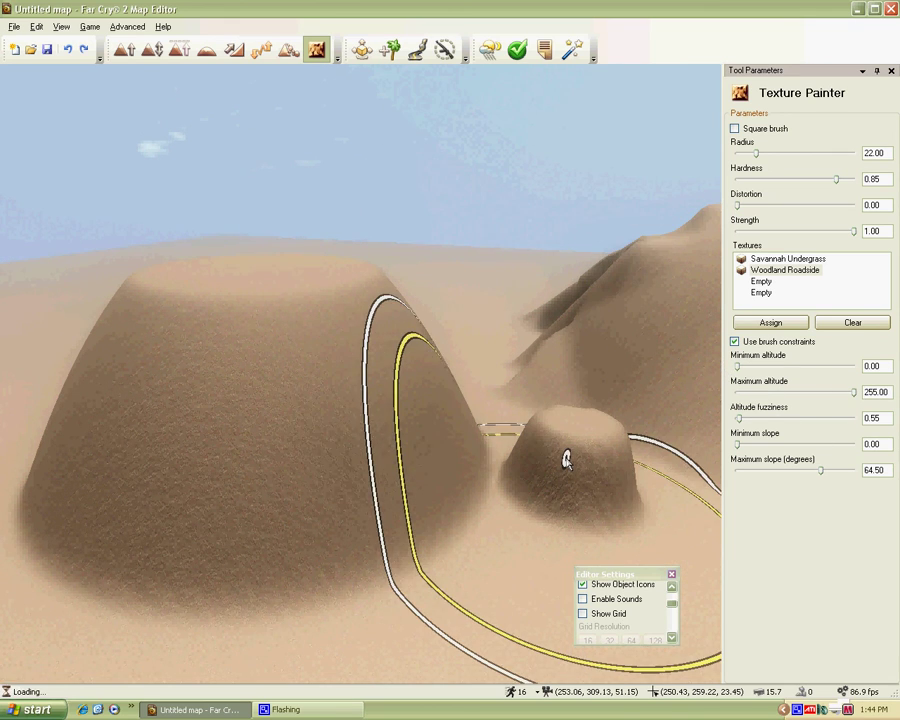
pyautogui.moveTo(418, 549); pyautogui.dragTo(564, 576, button='right')
pyautogui.press('w')
pyautogui.press('s')
pyautogui.press('d')
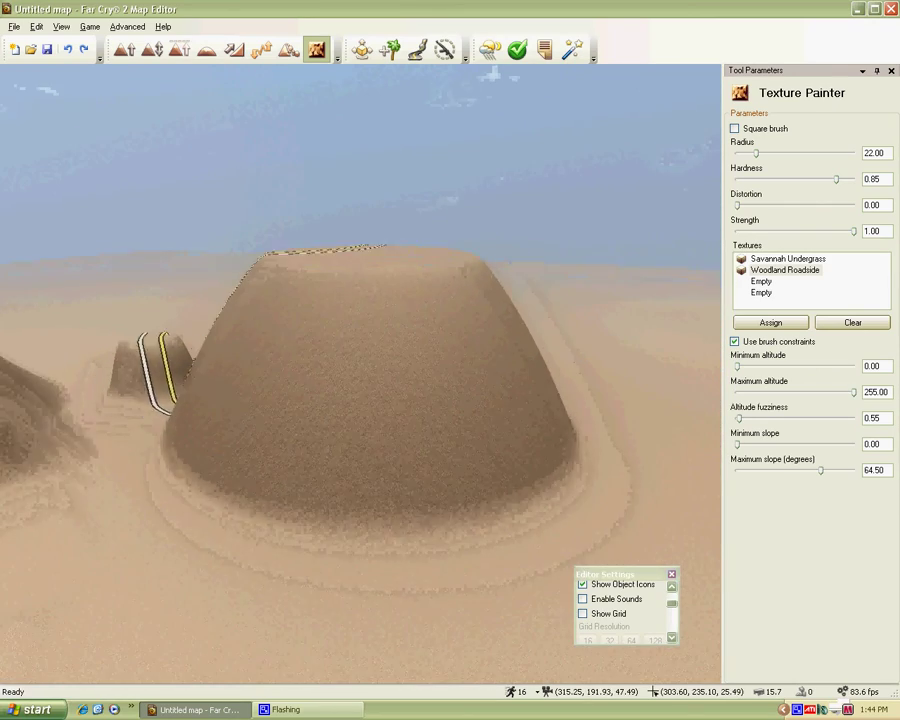
pyautogui.press('d')
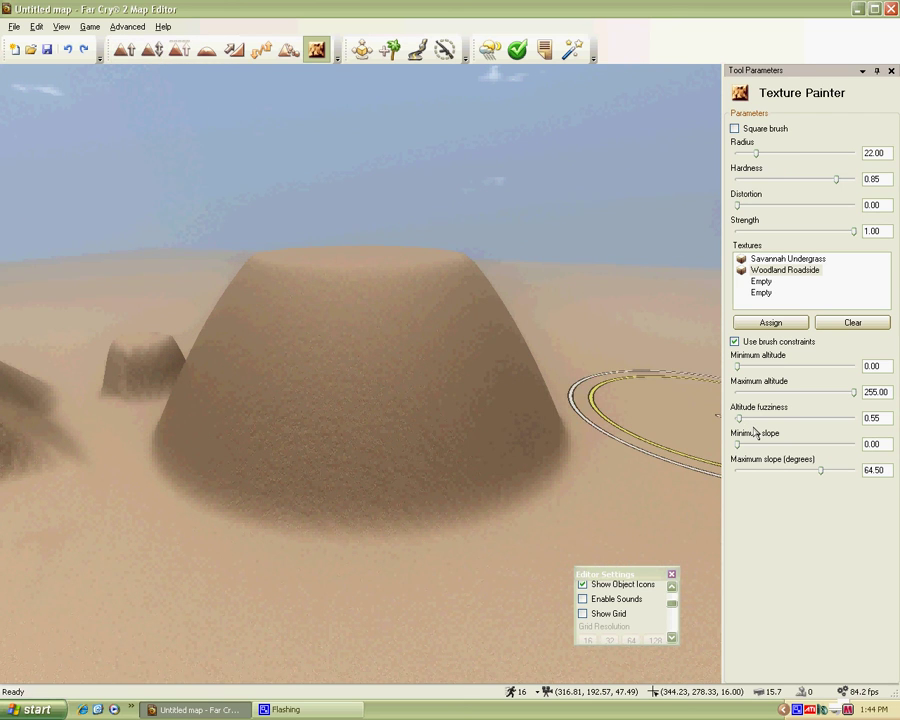
pyautogui.press('d')
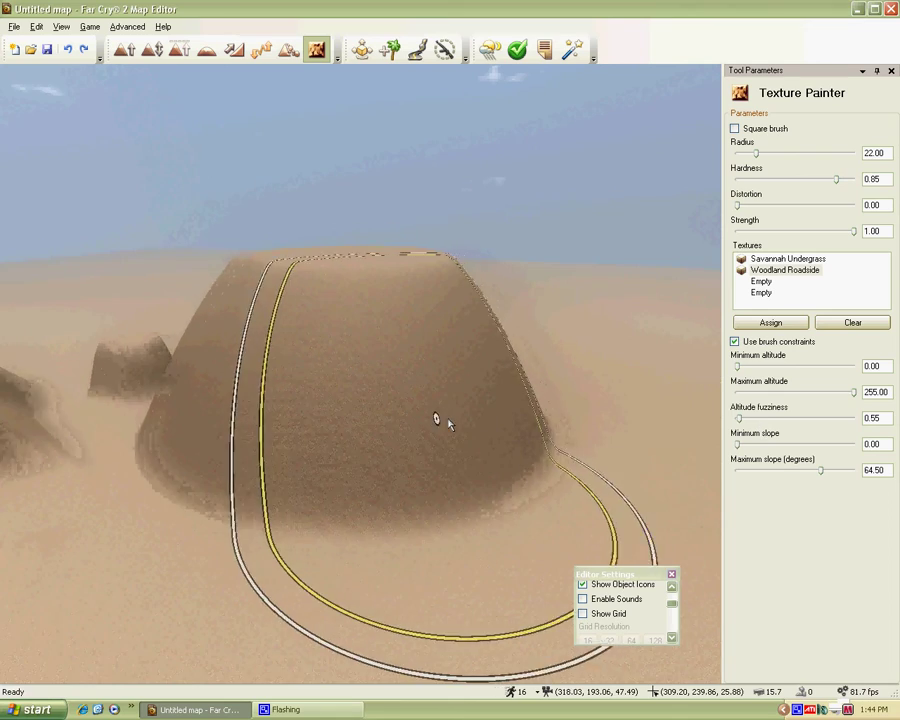
# - Set the maximum altitude to 25.05 and paint Woodland Roadside over the flat-topped hill's lower part
pyautogui.moveTo(446, 422); pyautogui.dragTo(376, 426, button='right')
pyautogui.press('w')
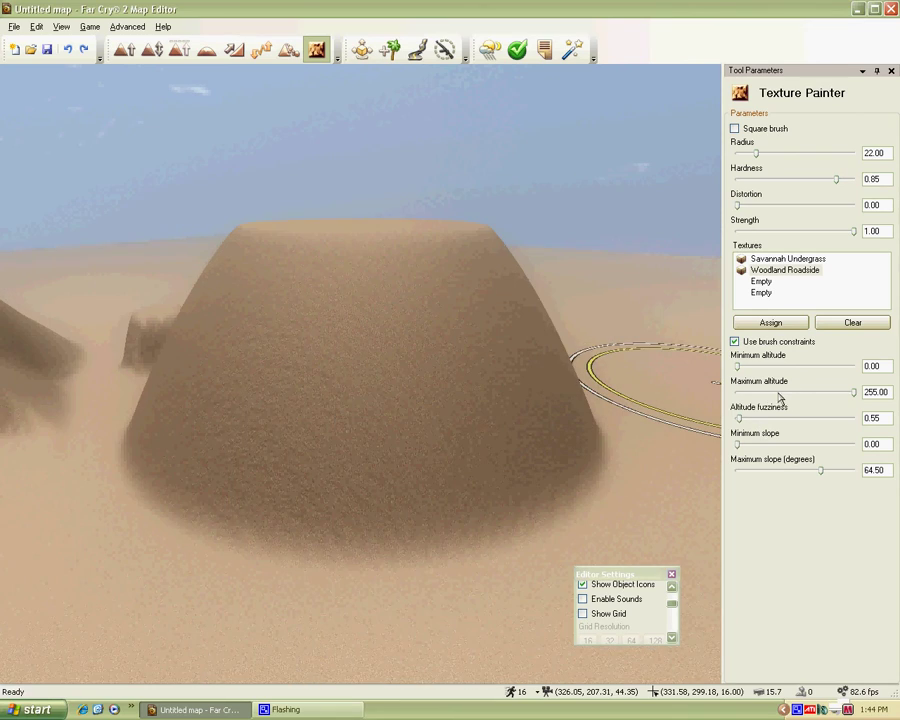
pyautogui.moveTo(462, 427)
pyautogui.mouseDown()
pyautogui.moveTo(406, 412)
pyautogui.moveTo(255, 462)
pyautogui.moveTo(156, 524)
pyautogui.moveTo(396, 414)
pyautogui.moveTo(488, 412)
pyautogui.mouseUp()
pyautogui.press('d')
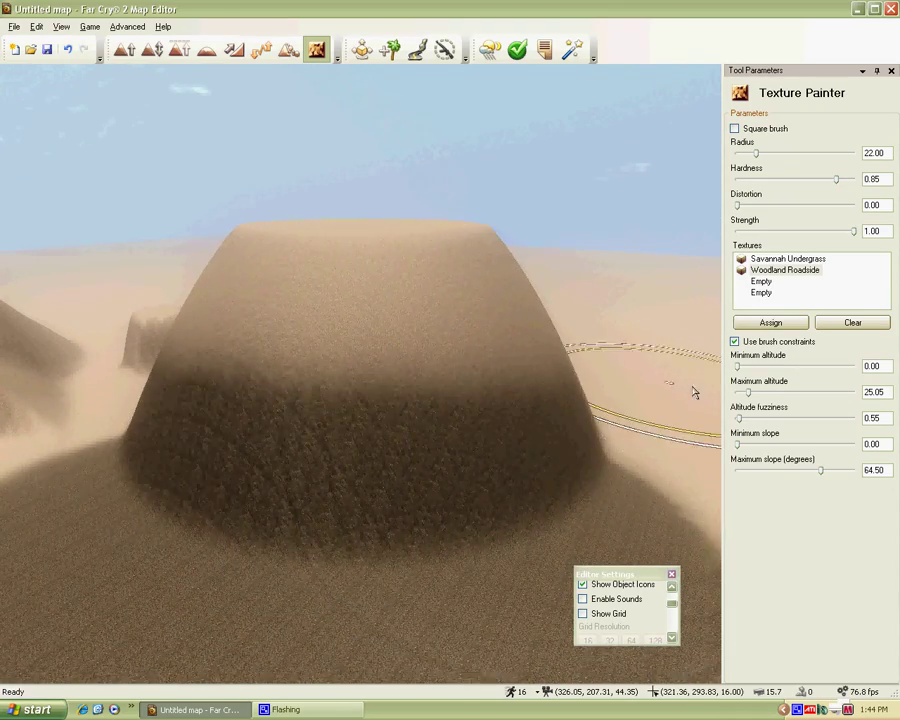
# - Set the altitude fuzziness to 30.15 and paint Woodland Roadside around the flat-topped hill
pyautogui.moveTo(739, 419); pyautogui.dragTo(846, 422)
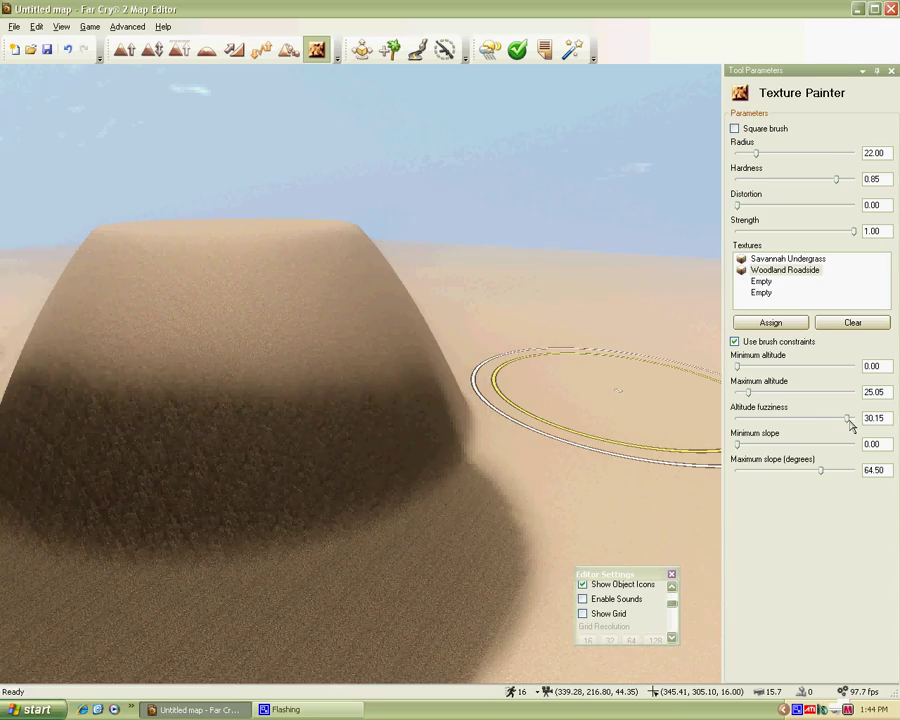
pyautogui.press('a')
pyautogui.moveTo(477, 445)
pyautogui.mouseDown()
pyautogui.moveTo(273, 500)
pyautogui.moveTo(163, 438)
pyautogui.moveTo(231, 318)
pyautogui.moveTo(215, 446)
pyautogui.mouseUp()
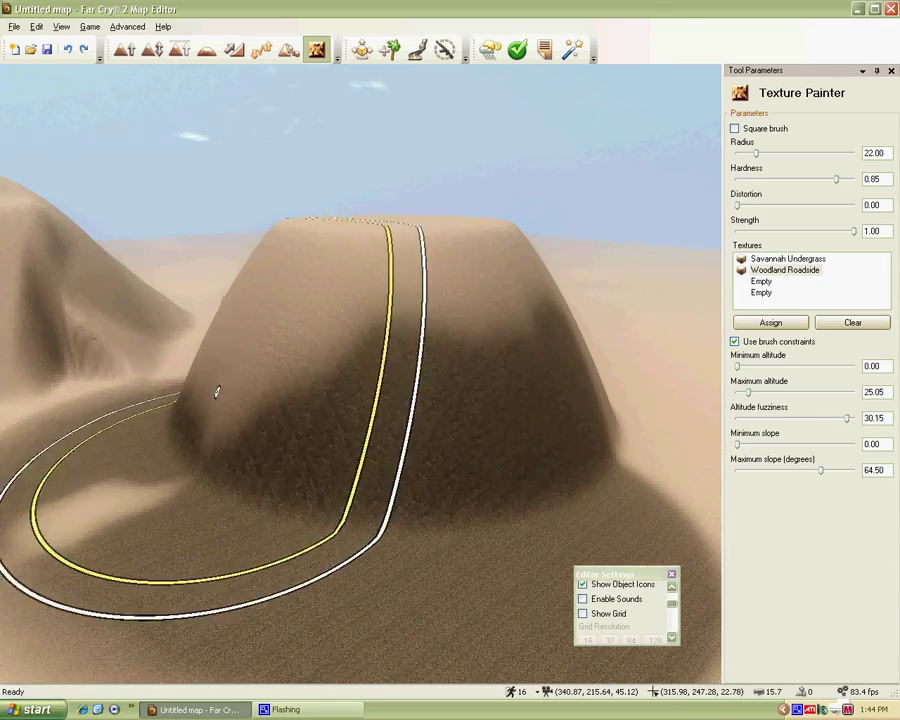
pyautogui.press('w')
pyautogui.scroll(-4, 150, 437)
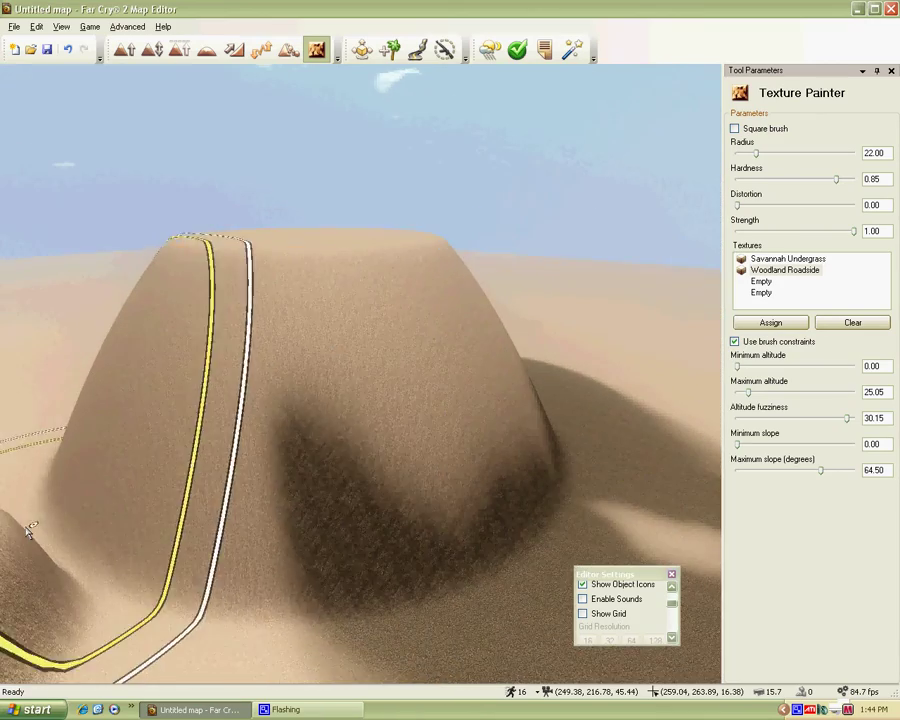
pyautogui.moveTo(14, 534)
pyautogui.mouseDown()
pyautogui.moveTo(98, 522)
pyautogui.moveTo(303, 373)
pyautogui.moveTo(413, 341)
pyautogui.mouseUp()
# - Paint a further stroke on the flat-topped hill's side and set the altitude fuzziness to 0
pyautogui.press('w')
pyautogui.moveTo(413, 341)
pyautogui.mouseDown(button='right')
pyautogui.moveTo(560, 300)
pyautogui.moveTo(490, 303)
pyautogui.moveTo(225, 385)
pyautogui.moveTo(560, 335)
pyautogui.moveTo(430, 350)
pyautogui.moveTo(400, 335)
pyautogui.mouseUp(button='right')
pyautogui.press('s')
pyautogui.press('w')
pyautogui.press('s')
pyautogui.moveTo(462, 394); pyautogui.dragTo(474, 402)
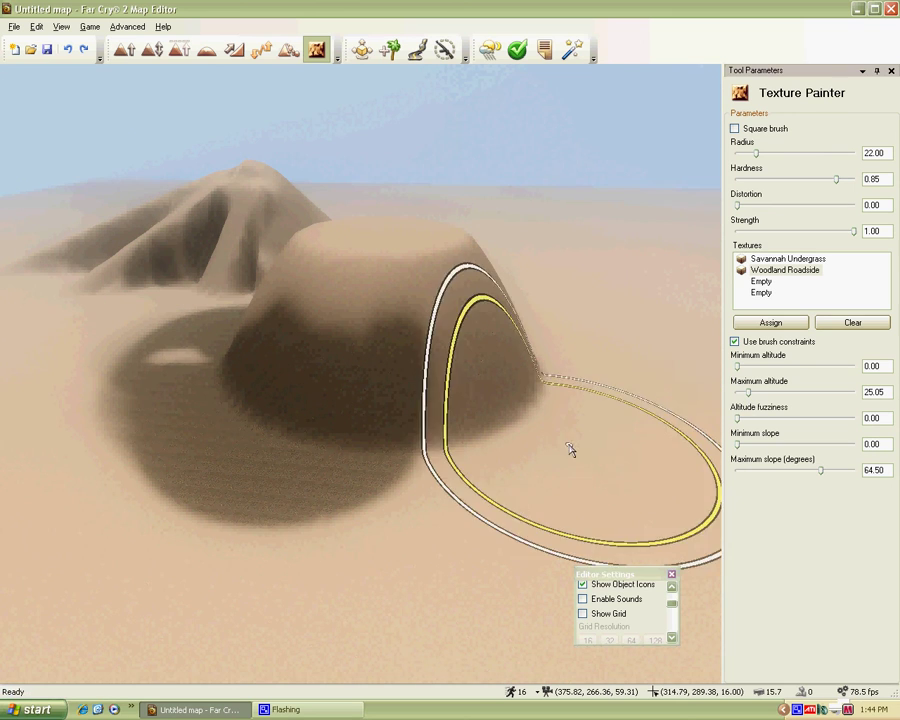
# - Restore the brush's maximum altitude to 255 for painting the ridged mountain
pyautogui.moveTo(673, 445)
pyautogui.mouseDown(button='right')
pyautogui.moveTo(653, 436)
pyautogui.moveTo(650, 385)
pyautogui.moveTo(655, 440)
pyautogui.moveTo(640, 402)
pyautogui.mouseUp(button='right')
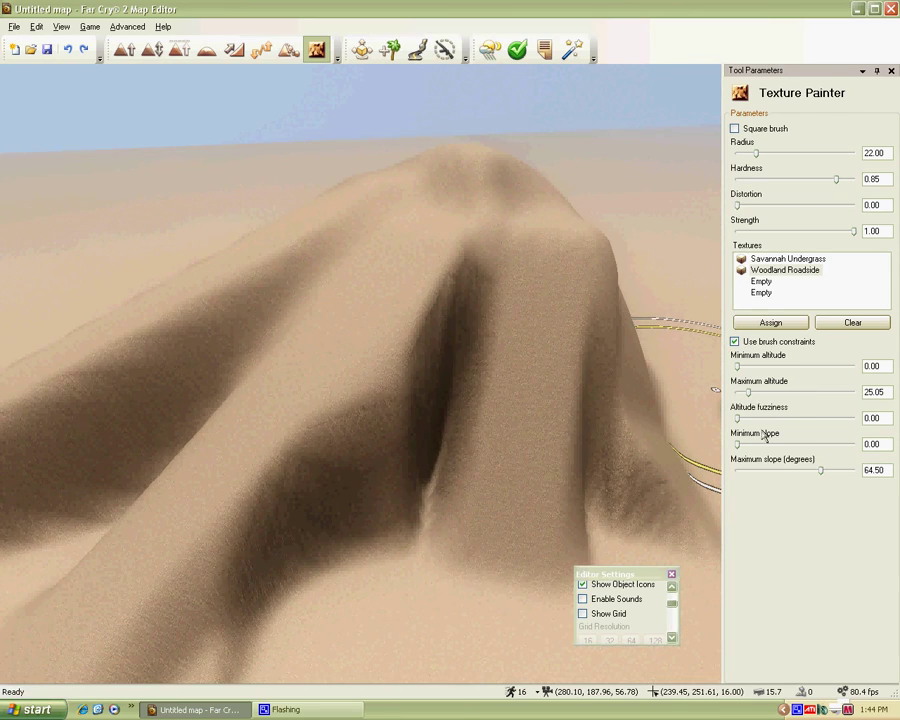
pyautogui.moveTo(706, 508)
pyautogui.mouseDown(button='right')
pyautogui.moveTo(698, 518)
pyautogui.moveTo(697, 496)
pyautogui.moveTo(643, 540)
pyautogui.moveTo(625, 478)
pyautogui.mouseUp(button='right')
pyautogui.press('w')
pyautogui.press('s')
pyautogui.press('a')
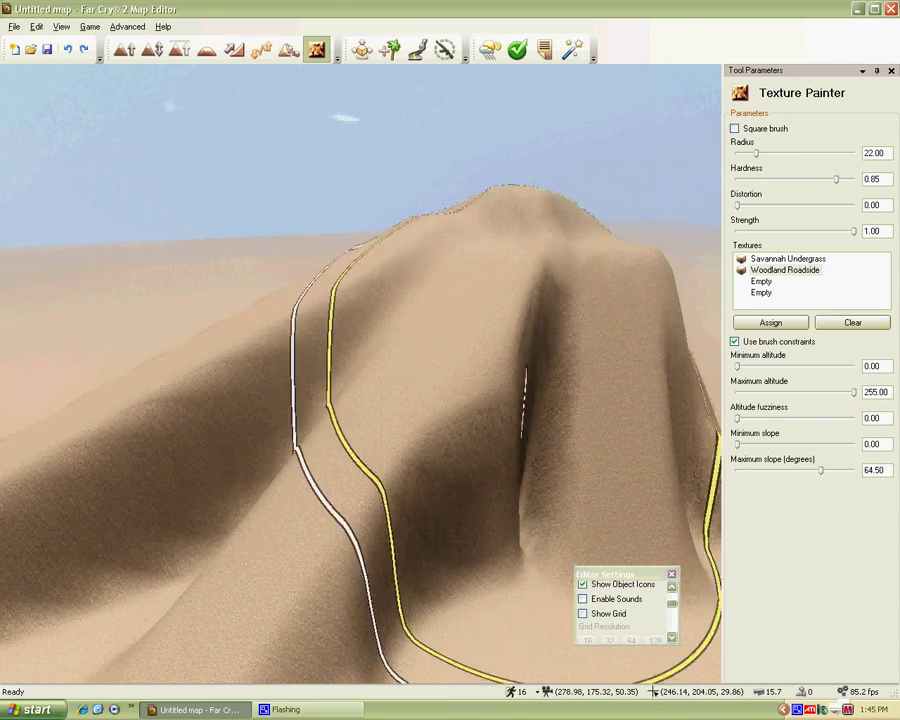
# - Lower the brush's maximum slope to 46.30 degrees
pyautogui.press('a')
pyautogui.moveTo(522, 430)
pyautogui.mouseDown(button='right')
pyautogui.moveTo(520, 395)
pyautogui.moveTo(557, 421)
pyautogui.moveTo(528, 431)
pyautogui.mouseUp(button='right')
pyautogui.press('w')
pyautogui.press('d')
pyautogui.press('s')
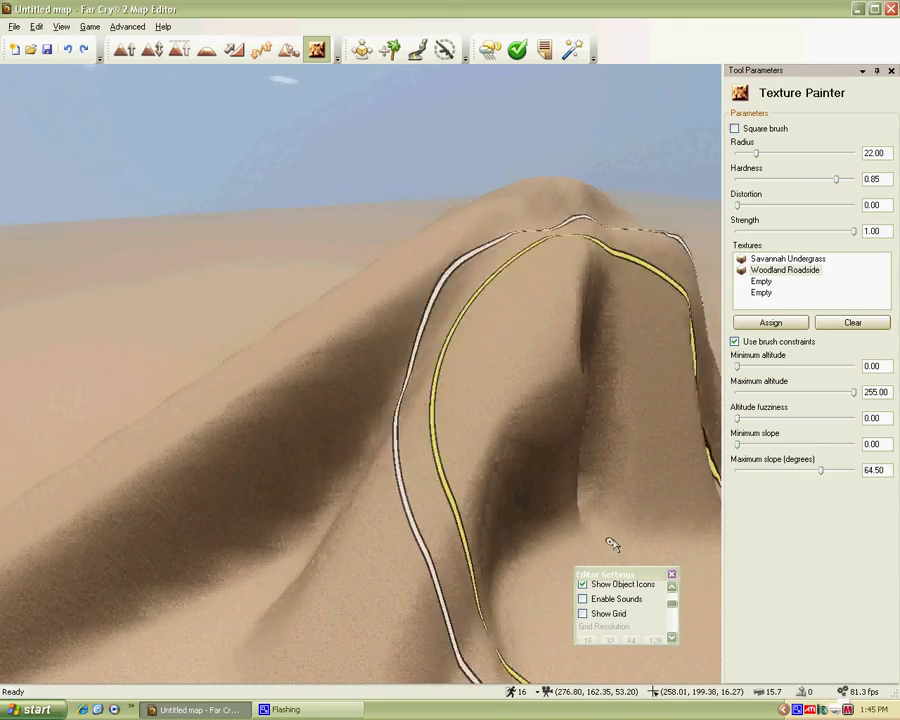
pyautogui.press('d')
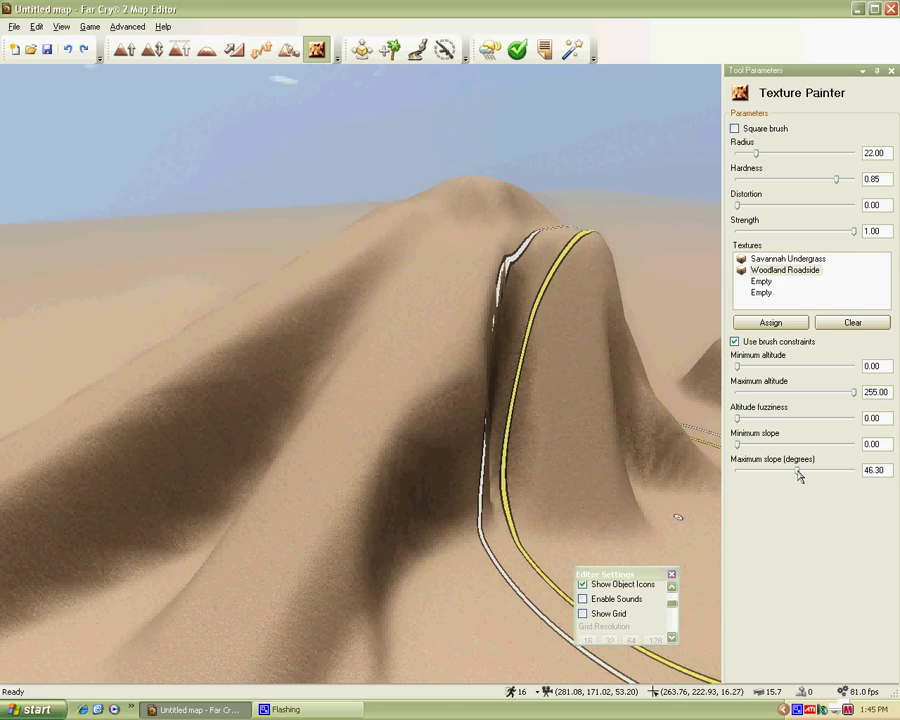
# - Undo a test stroke on the ridged mountain and set the brush to radius 6, strength 0.56 and maximum slope 53.06 degrees
pyautogui.press('a')
pyautogui.press('w')
pyautogui.moveTo(557, 485)
pyautogui.mouseDown(button='right')
pyautogui.moveTo(495, 486)
pyautogui.moveTo(550, 494)
pyautogui.moveTo(564, 485)
pyautogui.mouseUp(button='right')
pyautogui.press('s')
pyautogui.press('d')
pyautogui.press('s')
pyautogui.press('d')
pyautogui.moveTo(438, 458)
pyautogui.mouseDown()
pyautogui.moveTo(538, 428)
pyautogui.moveTo(321, 259)
pyautogui.moveTo(394, 311)
pyautogui.mouseUp()
pyautogui.press('a')
pyautogui.hotkey('ctrl', 'z')
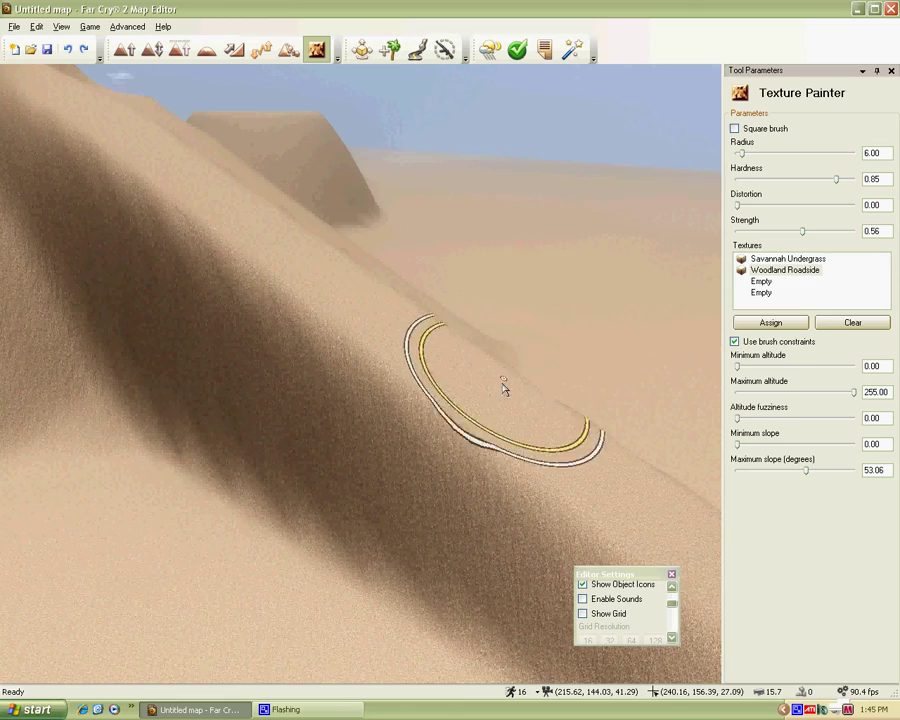
# - Paint Woodland Roadside along the crest of the mountain's long ridge
pyautogui.moveTo(500, 401)
pyautogui.mouseDown()
pyautogui.moveTo(645, 503)
pyautogui.moveTo(457, 369)
pyautogui.mouseUp()
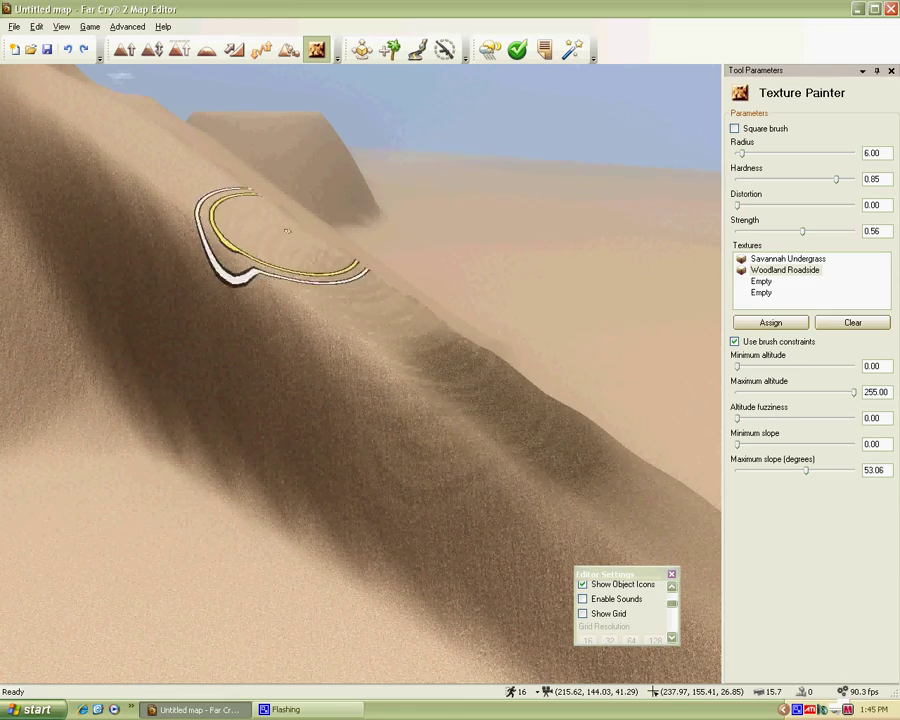
pyautogui.moveTo(647, 524); pyautogui.dragTo(616, 565)
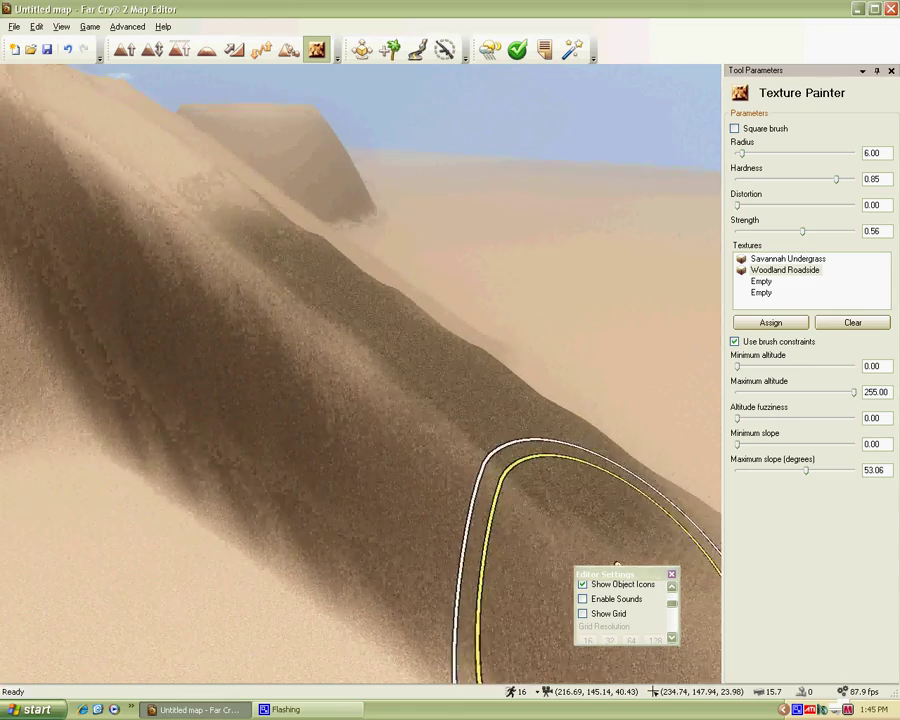
pyautogui.press('w')
pyautogui.moveTo(616, 565)
pyautogui.mouseDown(button='right')
pyautogui.moveTo(565, 525)
pyautogui.moveTo(610, 520)
pyautogui.moveTo(680, 532)
pyautogui.moveTo(605, 510)
pyautogui.moveTo(450, 505)
pyautogui.mouseUp(button='right')
pyautogui.press('s')
pyautogui.press('d')
# - Paint Woodland Roadside on the mountain's other ridges using the 53.06-degree maximum slope
pyautogui.press('w')
pyautogui.press('d')
pyautogui.moveTo(120, 420)
pyautogui.mouseDown(button='right')
pyautogui.moveTo(20, 470)
pyautogui.moveTo(345, 466)
pyautogui.mouseUp(button='right')
pyautogui.press('s')
pyautogui.press('a')
pyautogui.press('w')
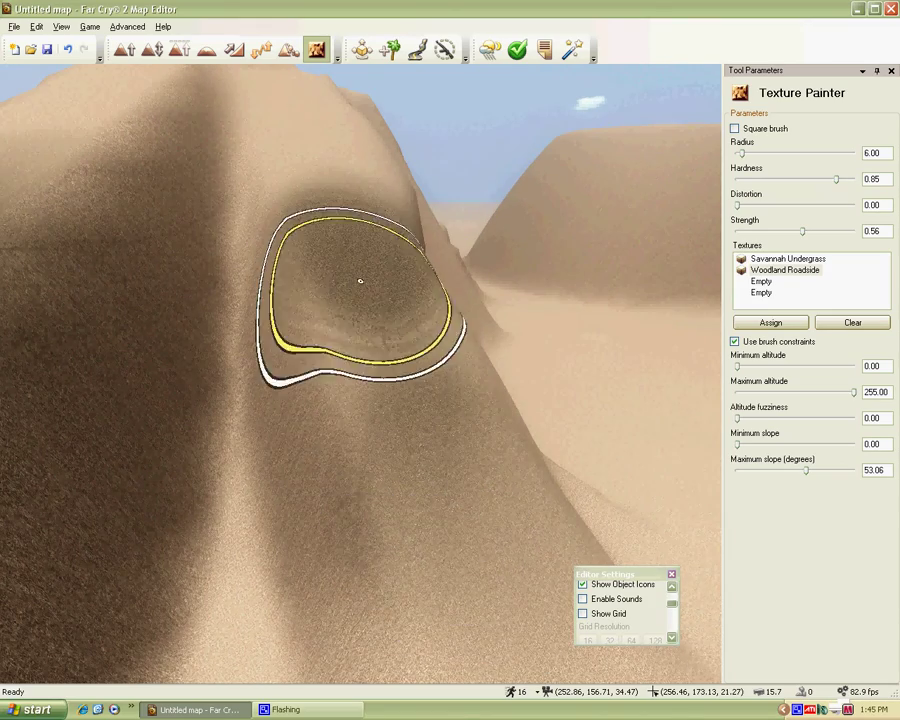
pyautogui.press('w')
pyautogui.press('d')
pyautogui.moveTo(465, 508)
pyautogui.mouseDown()
pyautogui.moveTo(350, 607)
pyautogui.moveTo(442, 633)
pyautogui.moveTo(250, 672)
pyautogui.moveTo(100, 676)
pyautogui.moveTo(458, 539)
pyautogui.moveTo(492, 477)
pyautogui.mouseUp()
# - Set the brush's minimum slope to 9.88 degrees and try it on the mountain's long ridge
pyautogui.press('s')
pyautogui.press('a')
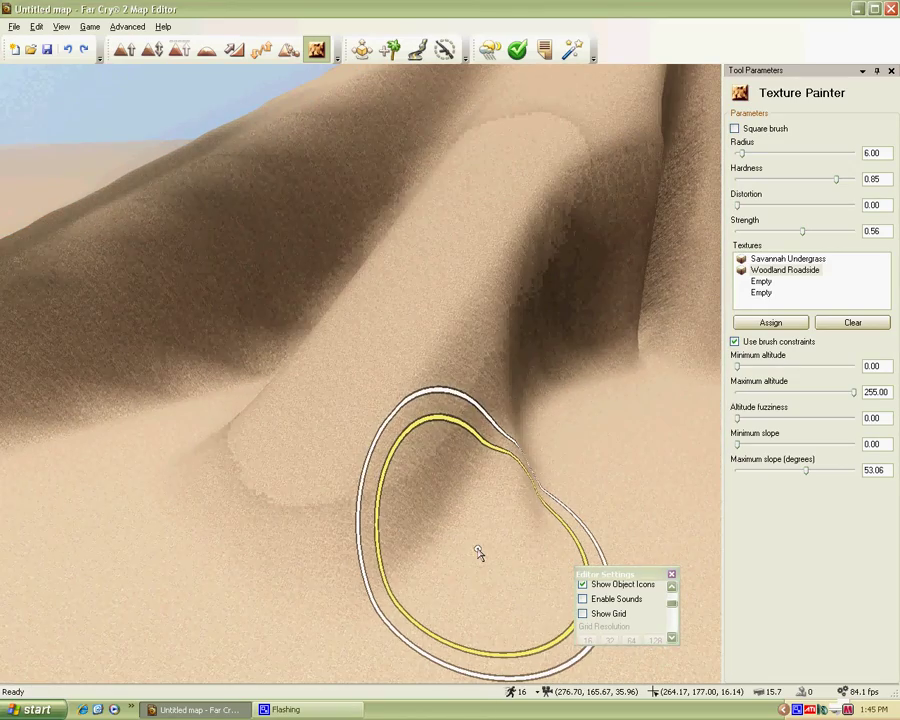
pyautogui.press('s')
pyautogui.moveTo(478, 549)
pyautogui.mouseDown(button='right')
pyautogui.moveTo(560, 600)
pyautogui.moveTo(530, 590)
pyautogui.moveTo(440, 520)
pyautogui.mouseUp(button='right')
pyautogui.press('a')
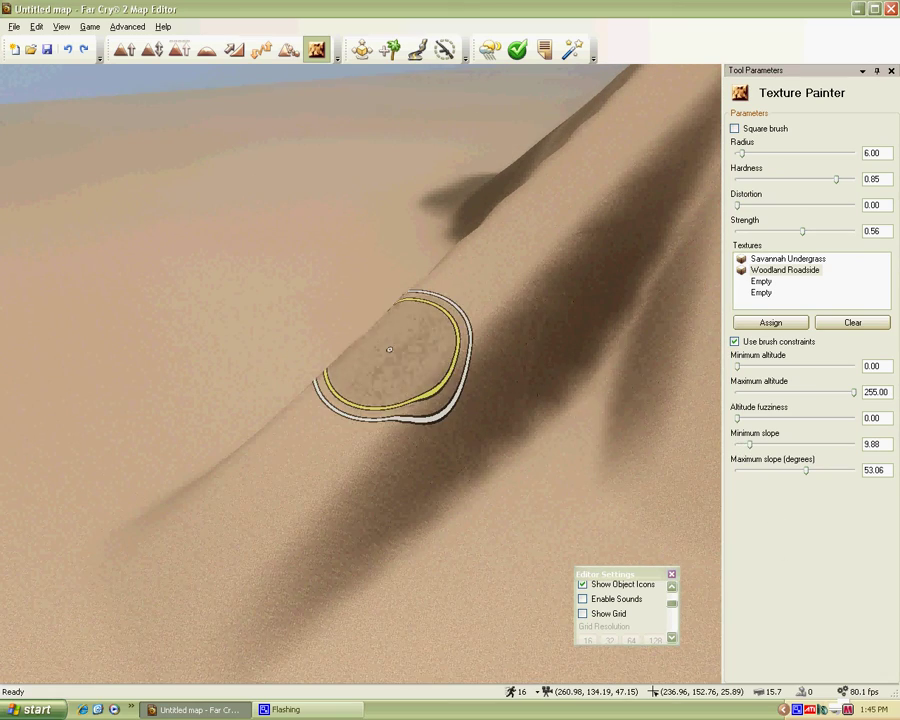
# - Raise the minimum slope to 30.69 degrees and paint Woodland Roadside onto the mountain's steep front faces
pyautogui.click(389, 349)
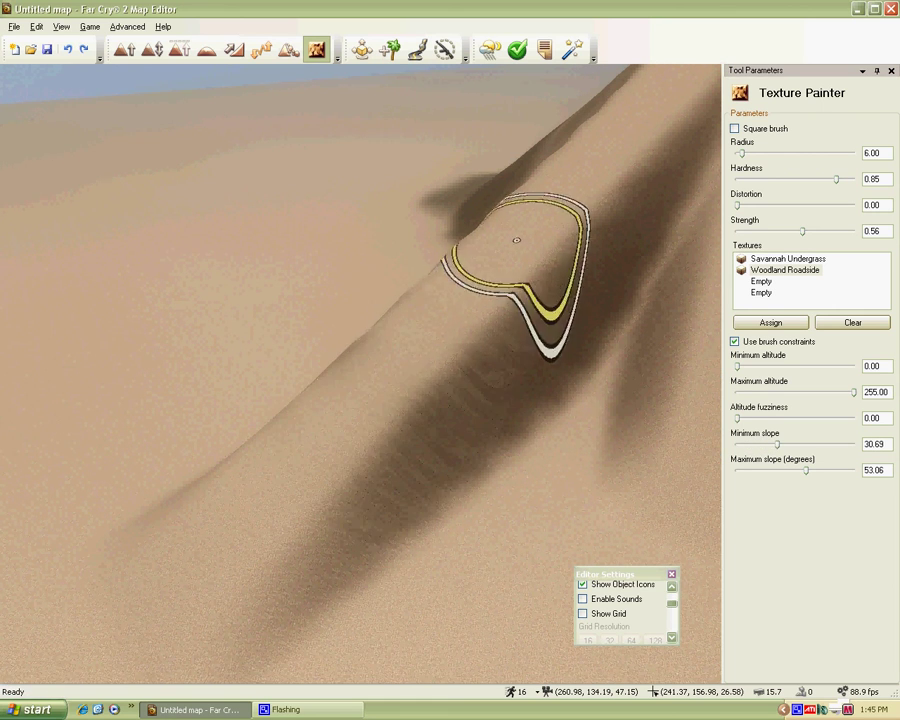
pyautogui.press('w')
pyautogui.moveTo(459, 390)
pyautogui.mouseDown(button='right')
pyautogui.moveTo(512, 345)
pyautogui.moveTo(496, 383)
pyautogui.mouseUp(button='right')
pyautogui.press('d')
pyautogui.press('s')
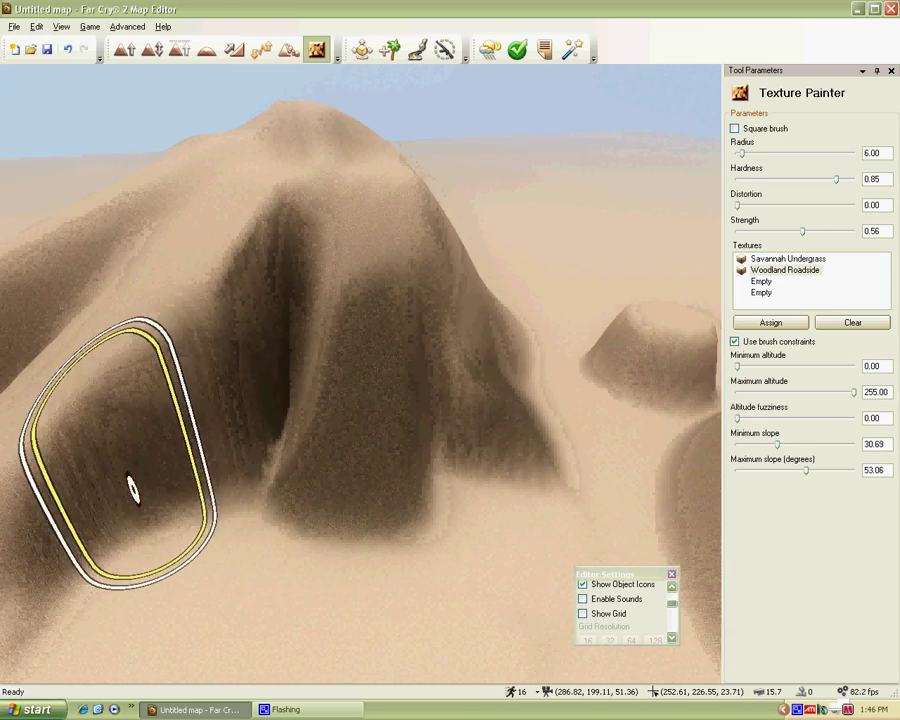
# - Continue painting Woodland Roadside on the steep sides around the mountain and along its ridge
pyautogui.moveTo(275, 335)
pyautogui.mouseDown(button='right')
pyautogui.moveTo(288, 420)
pyautogui.moveTo(225, 322)
pyautogui.moveTo(190, 330)
pyautogui.moveTo(90, 325)
pyautogui.mouseUp(button='right')
pyautogui.press('w')
pyautogui.press('s')
pyautogui.moveTo(306, 390)
pyautogui.mouseDown(button='right')
pyautogui.moveTo(390, 405)
pyautogui.moveTo(360, 380)
pyautogui.moveTo(306, 390)
pyautogui.moveTo(275, 321)
pyautogui.moveTo(365, 378)
pyautogui.mouseUp(button='right')
pyautogui.press('w')
pyautogui.press('s')
pyautogui.moveTo(365, 378)
pyautogui.mouseDown()
pyautogui.moveTo(436, 438)
pyautogui.moveTo(568, 388)
pyautogui.moveTo(578, 394)
pyautogui.mouseUp()
pyautogui.press('d')
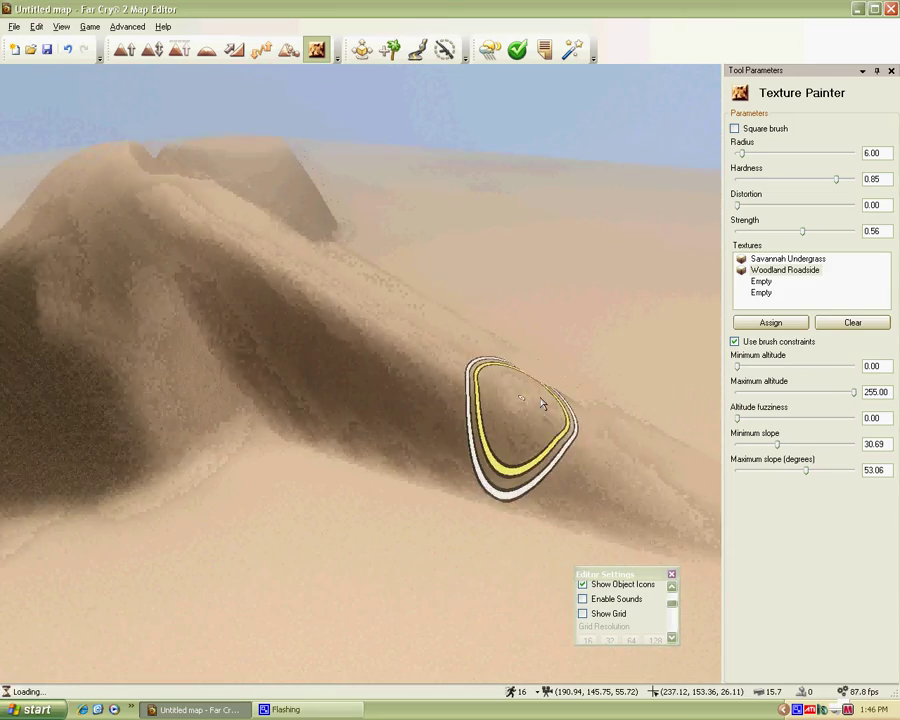
# - Examine the painted mountain and the neighbouring hills from several sides
pyautogui.press('w')
pyautogui.moveTo(620, 480)
pyautogui.mouseDown(button='right')
pyautogui.moveTo(680, 425)
pyautogui.moveTo(615, 432)
pyautogui.moveTo(534, 500)
pyautogui.mouseUp(button='right')
pyautogui.press('w')
pyautogui.press('s')
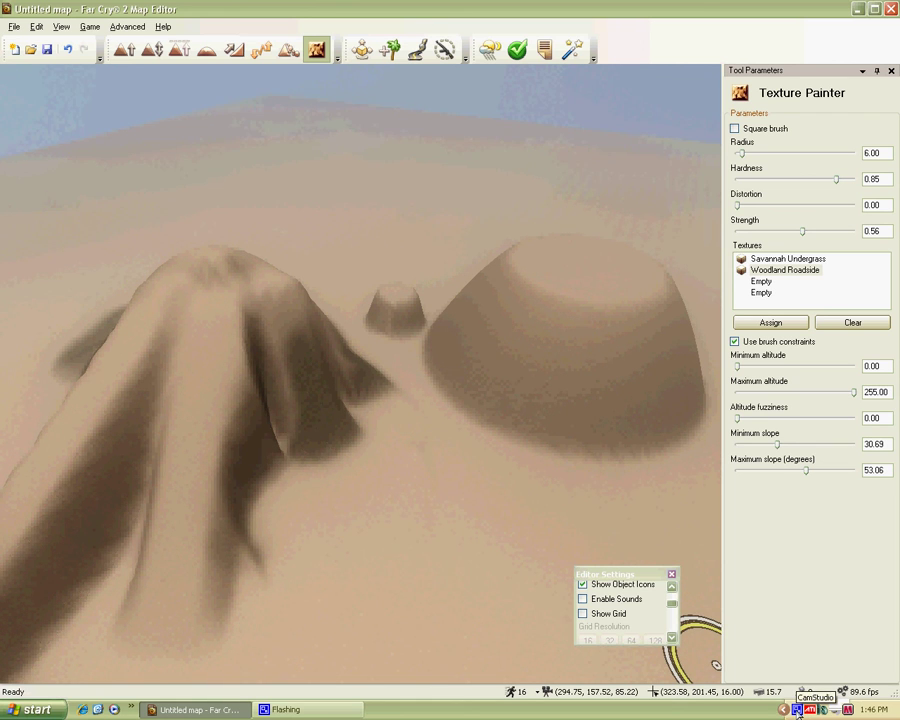
pyautogui.moveTo(430, 455); pyautogui.dragTo(560, 385, button='right')
pyautogui.press('w')
pyautogui.press('w')
pyautogui.press('s')
pyautogui.moveTo(240, 270); pyautogui.dragTo(285, 350, button='right')
pyautogui.press('a')
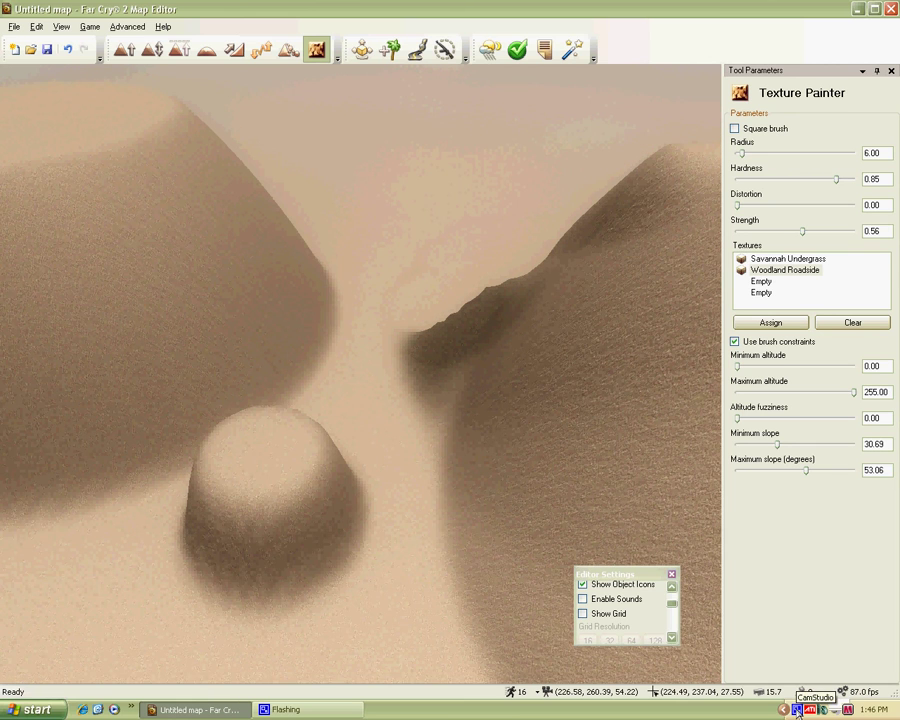
pyautogui.rightClick(797, 710)
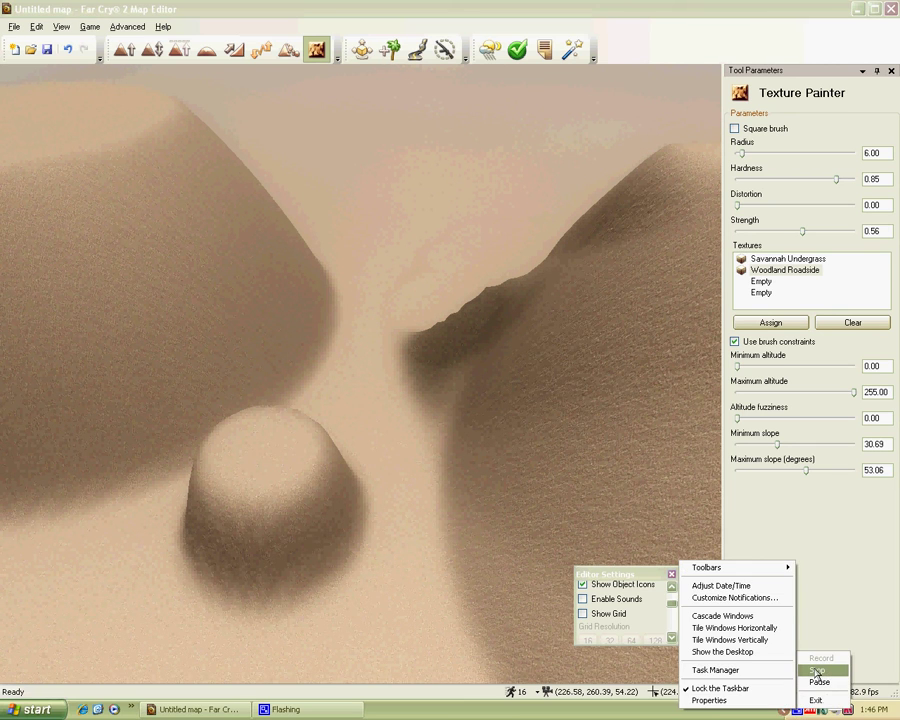